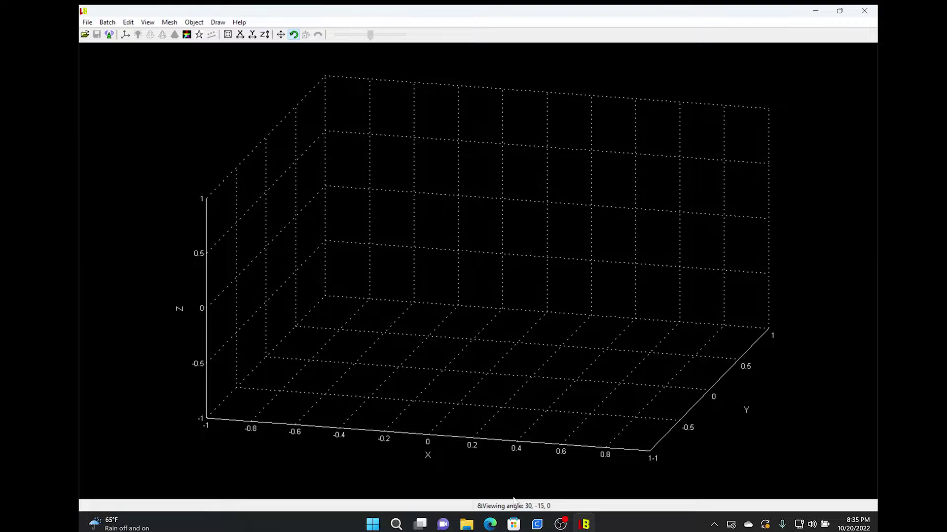
# View the Mickey Jack-o-lantern page in the Edge browser, return to LuBan and open the MNSS_JackOlantern model from Downloads.
pyautogui.click(490, 525)
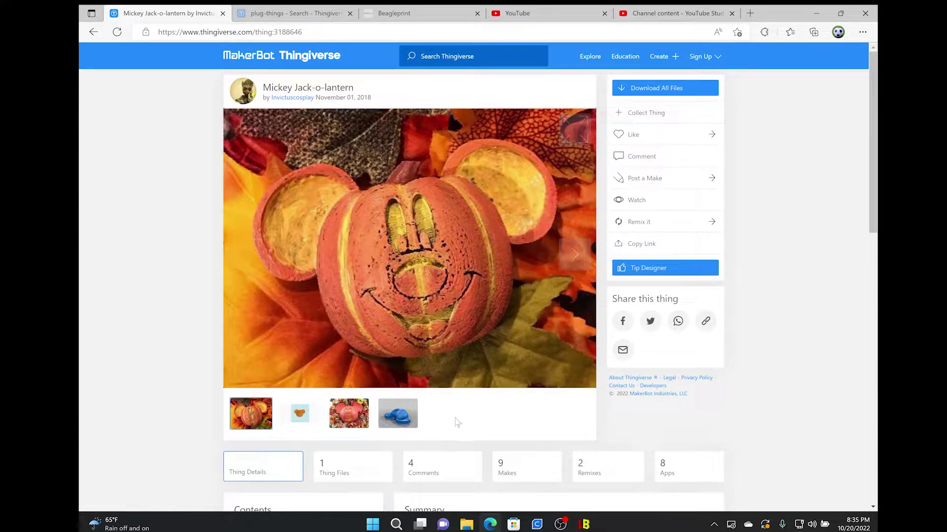
pyautogui.click(584, 524)
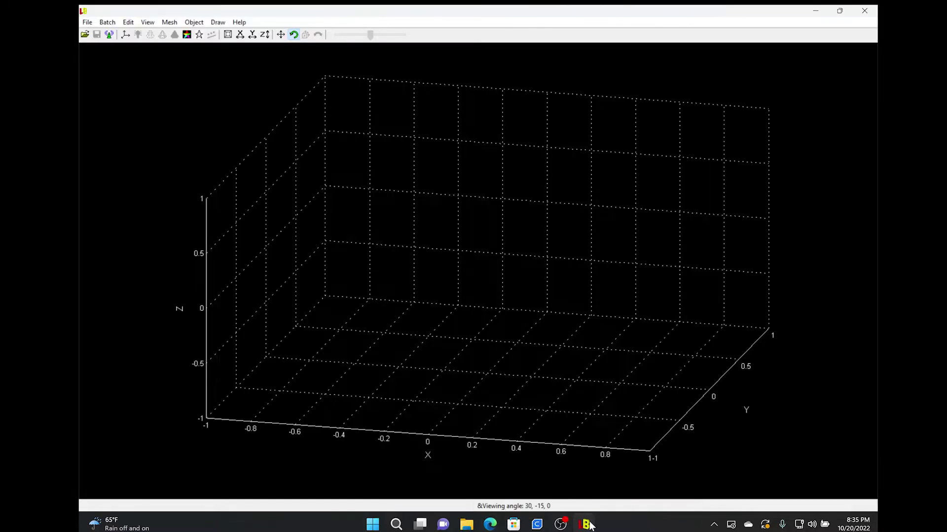
pyautogui.click(87, 22)
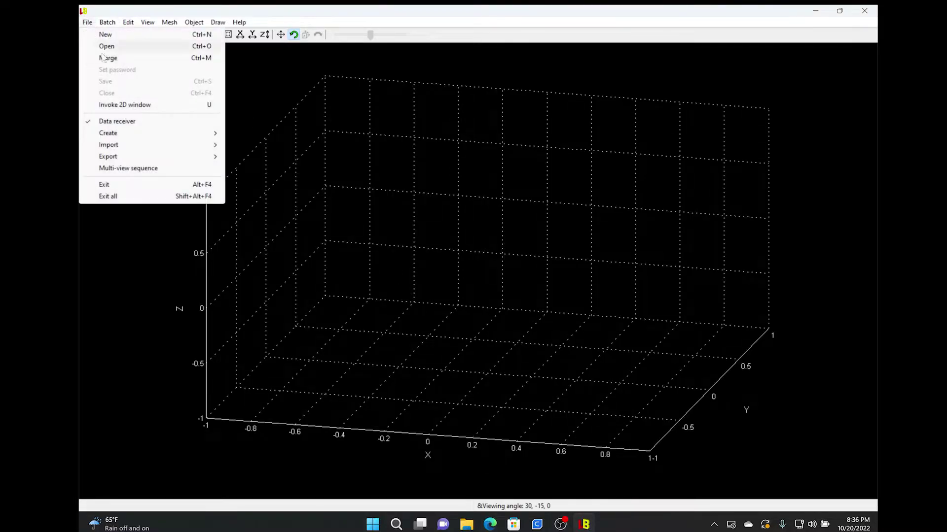
pyautogui.click(113, 50)
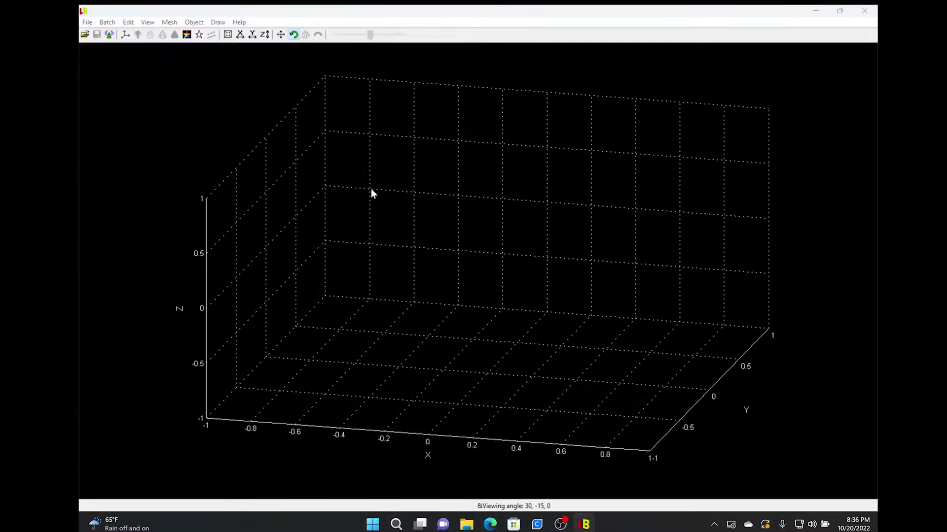
pyautogui.click(236, 180)
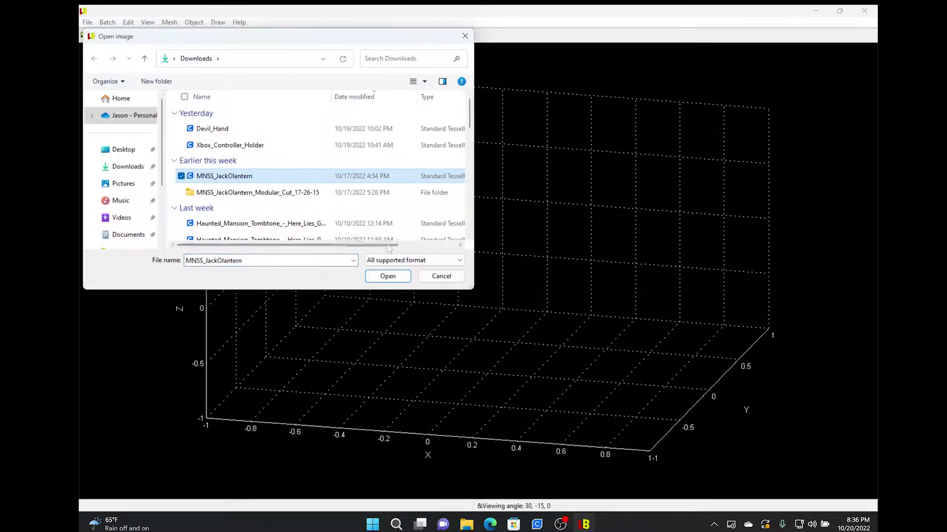
pyautogui.click(382, 277)
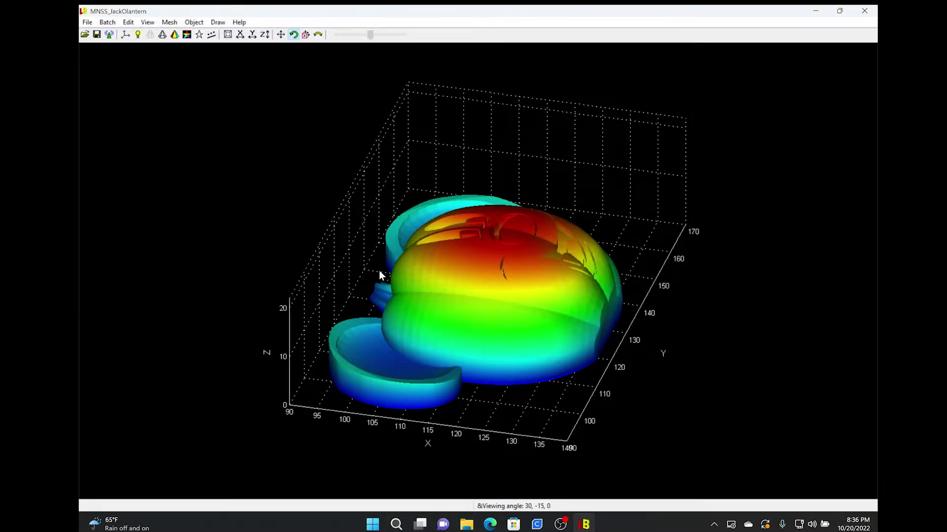
pyautogui.click(560, 524)
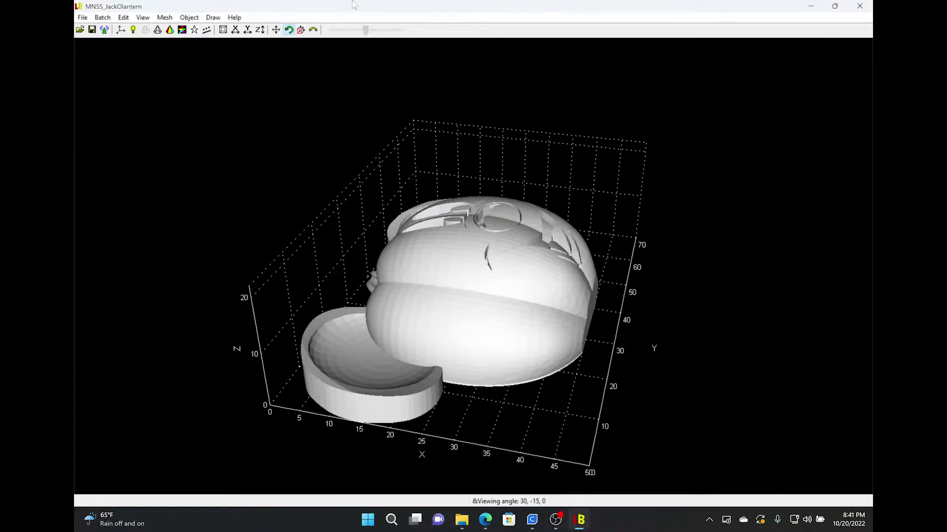
# Start a mesh cut on the jack-o'-lantern model with millimeter as the unit.
pyautogui.click(164, 19)
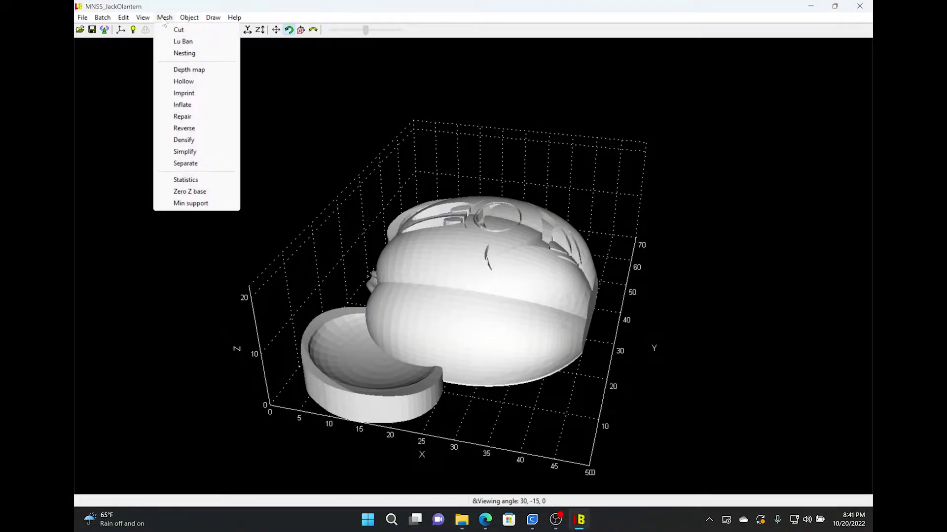
pyautogui.click(182, 33)
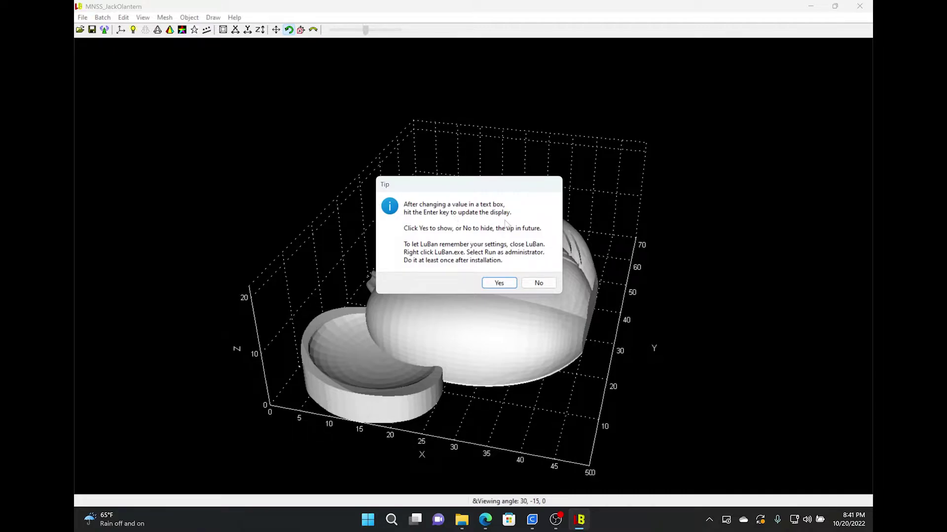
pyautogui.click(501, 284)
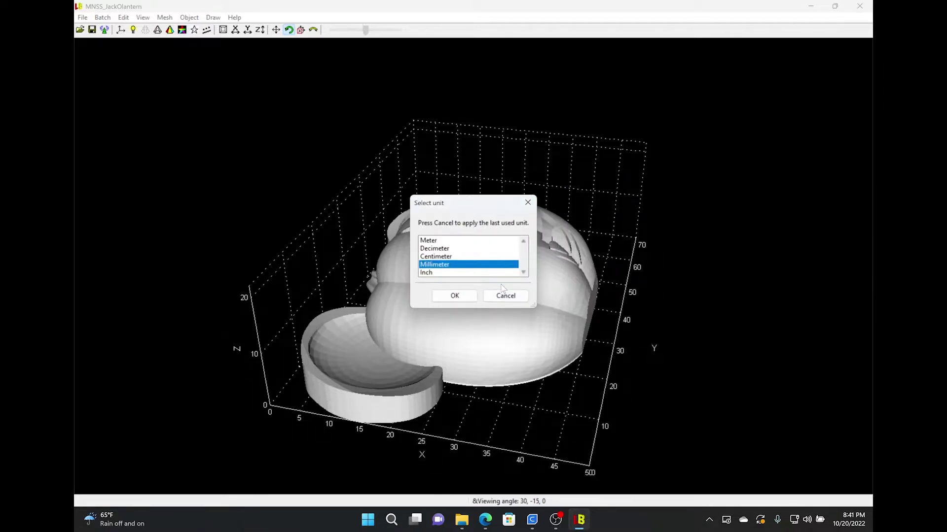
pyautogui.click(452, 273)
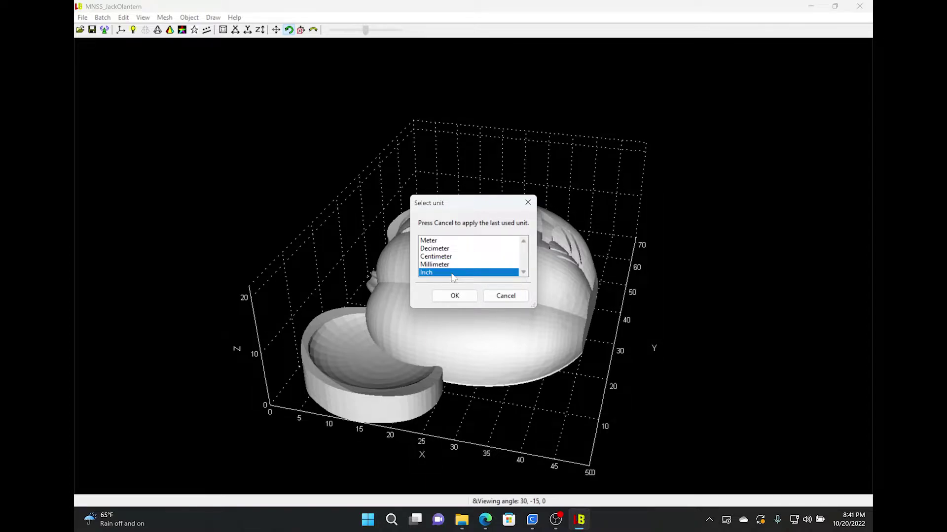
pyautogui.click(454, 265)
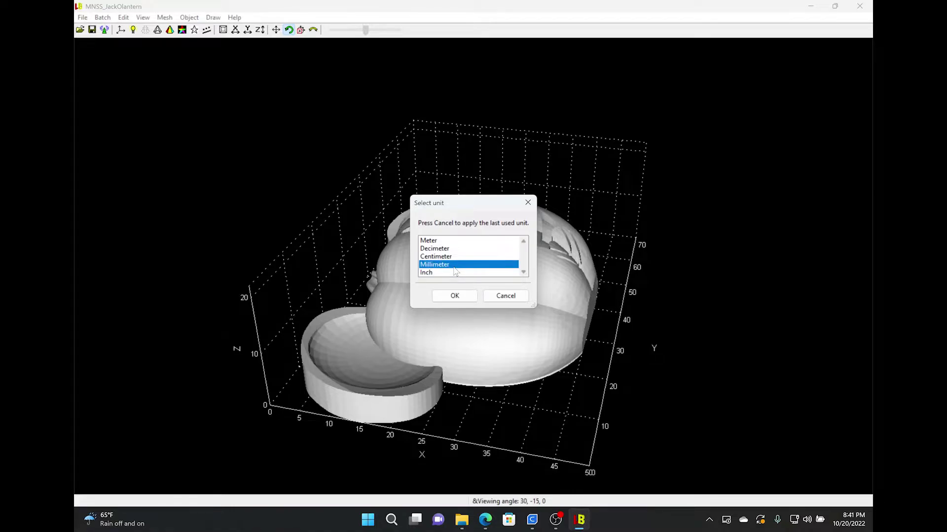
pyautogui.click(454, 296)
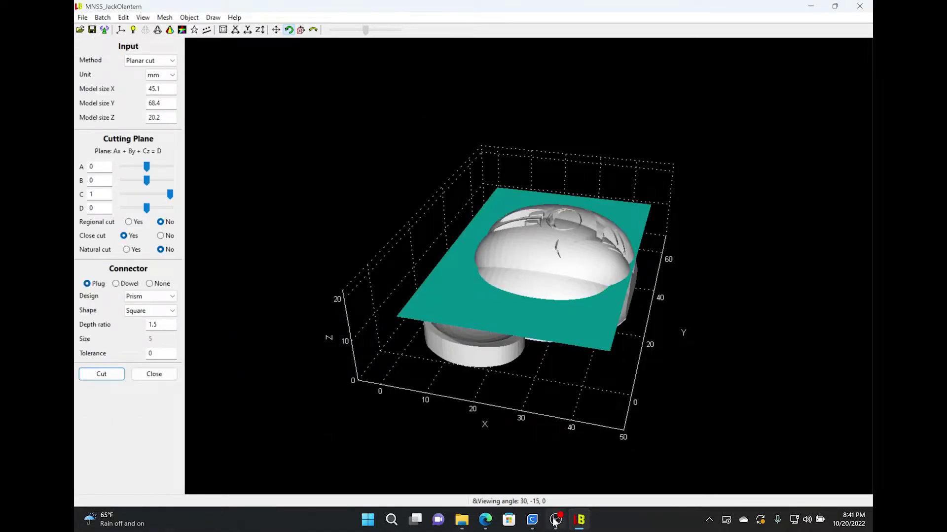
pyautogui.click(555, 519)
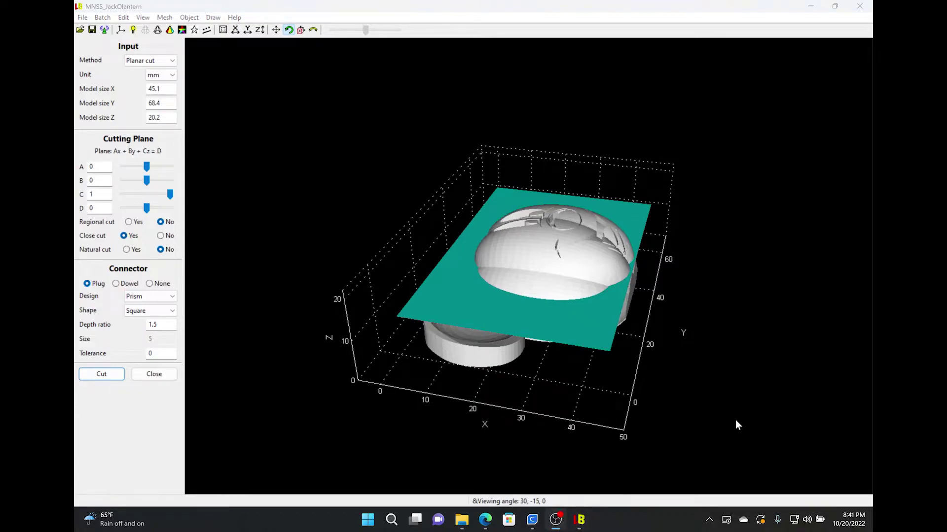
pyautogui.click(811, 6)
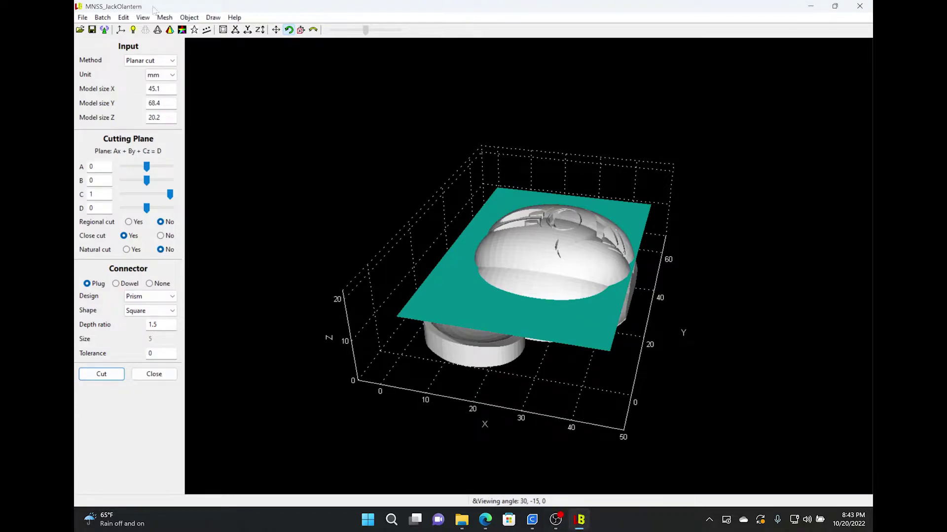
# Change the cut method to Modular cut and scale the model to a Y size of 450 mm.
pyautogui.click(148, 60)
pyautogui.click(153, 96)
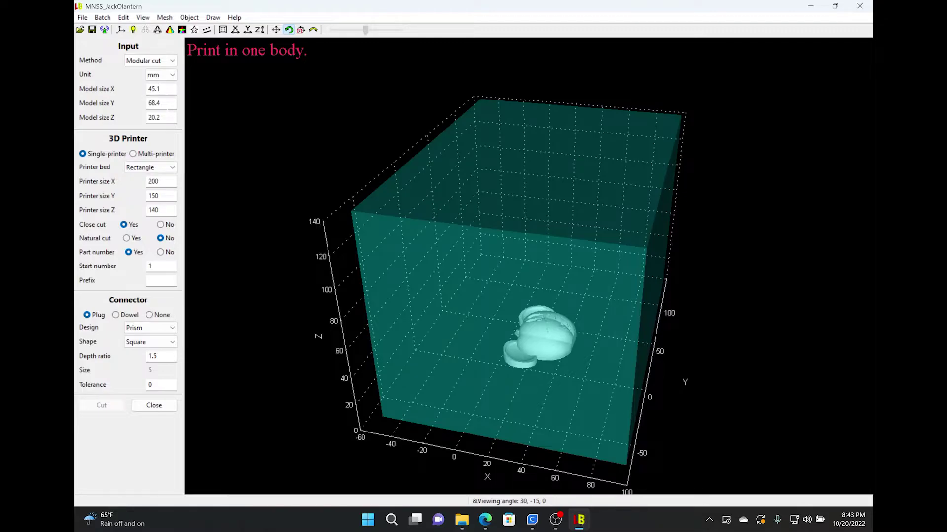
pyautogui.doubleClick(154, 103)
pyautogui.write('450')
pyautogui.press('Return')
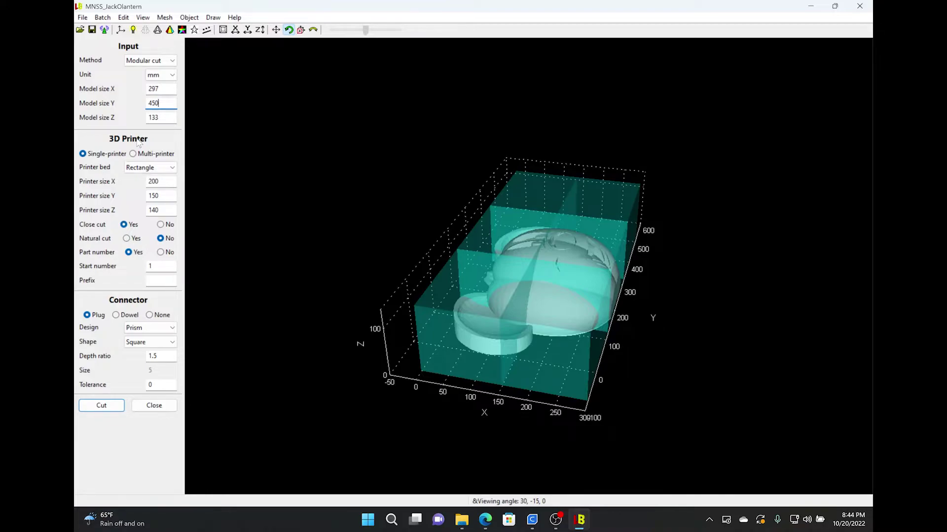
# Set the single printer's build size to X 280, Y 260 and Z 310 mm.
pyautogui.doubleClick(159, 181)
pyautogui.write('280')
pyautogui.press('Tab')
pyautogui.write('260')
pyautogui.press('Tab')
pyautogui.write('310')
pyautogui.press('Return')
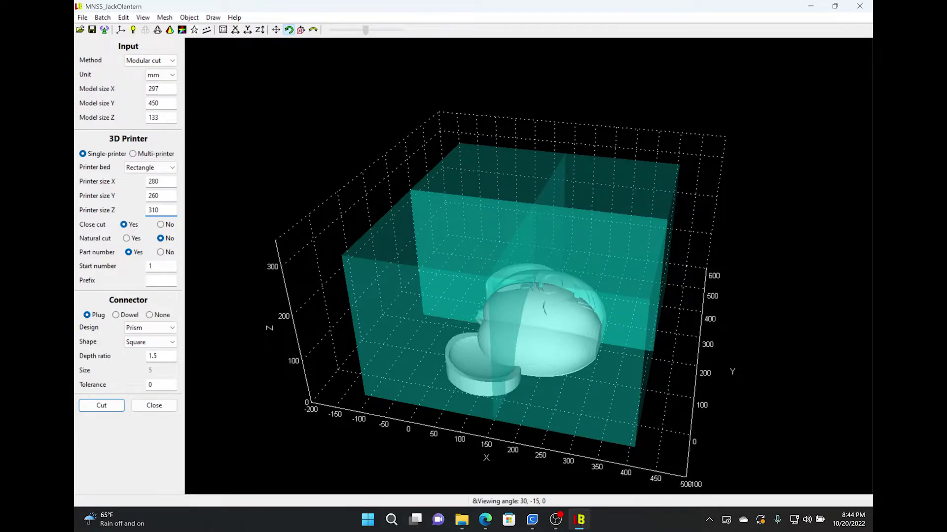
pyautogui.click(556, 520)
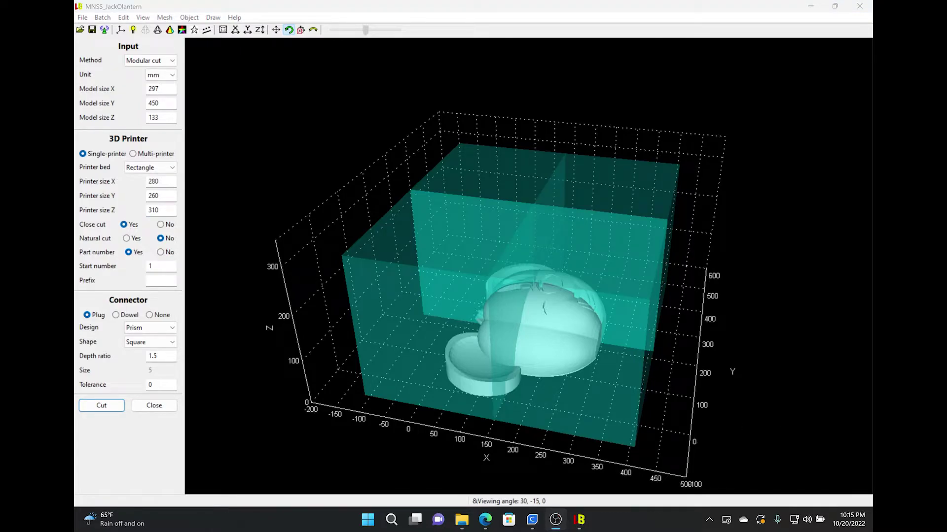
pyautogui.click(556, 520)
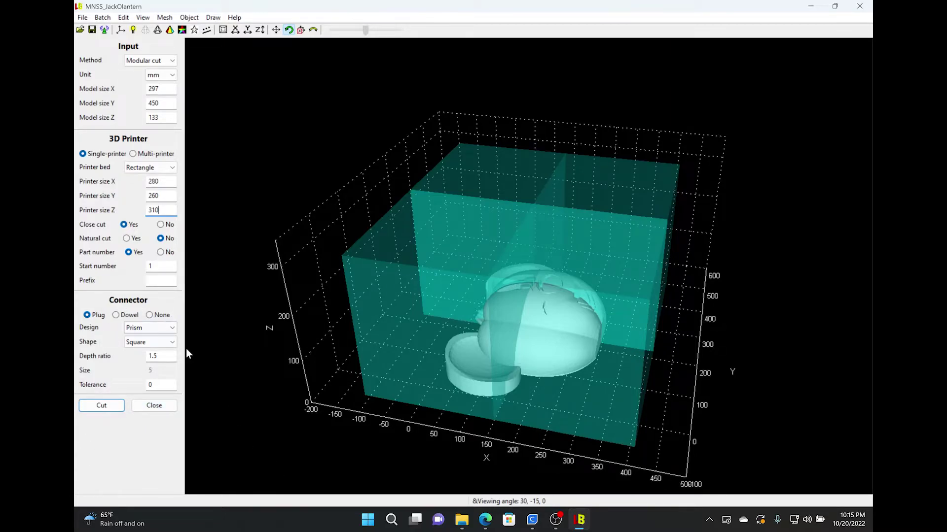
pyautogui.click(556, 519)
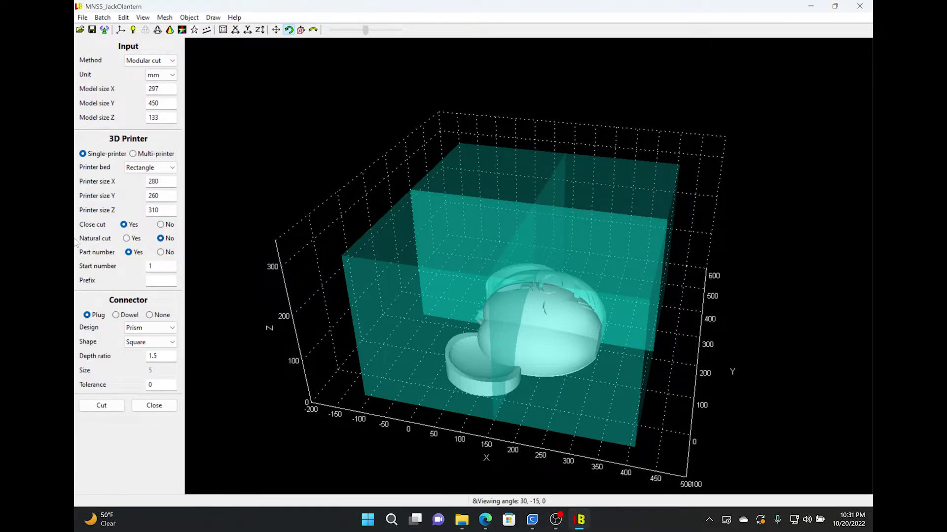
pyautogui.click(143, 345)
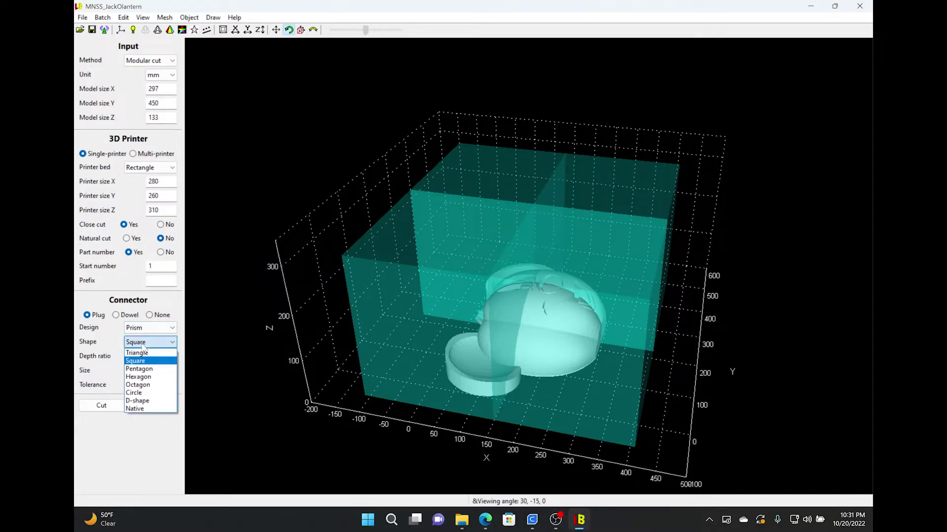
pyautogui.click(118, 350)
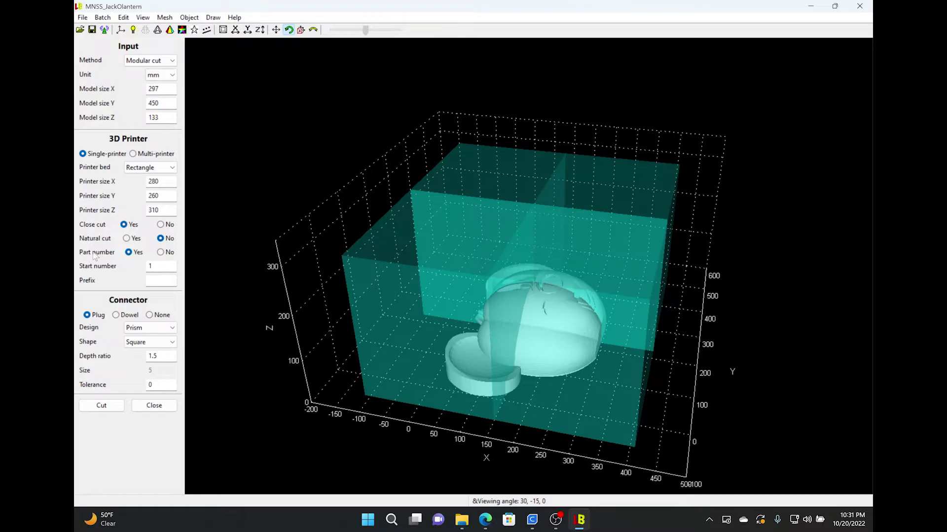
pyautogui.moveTo(532, 335); pyautogui.dragTo(468, 324)
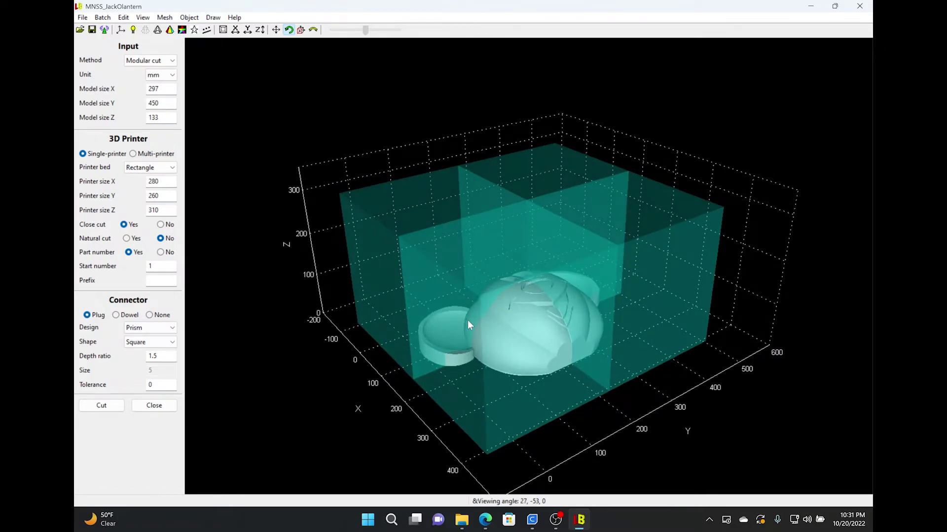
pyautogui.click(556, 520)
pyautogui.click(133, 154)
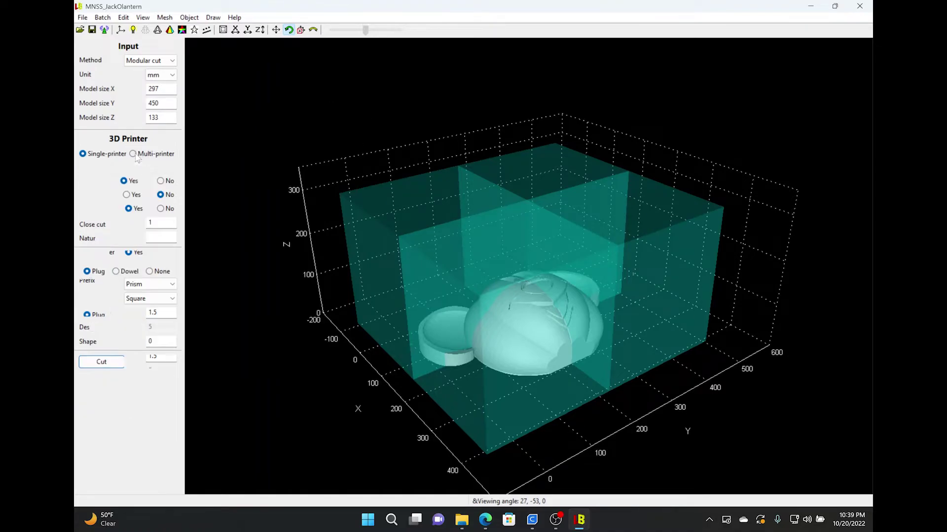
pyautogui.click(145, 168)
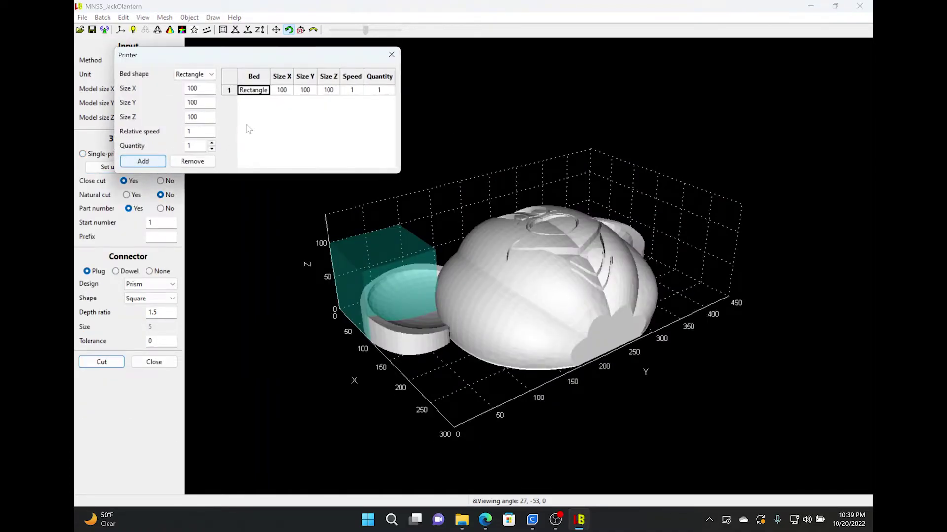
pyautogui.click(283, 94)
pyautogui.click(302, 91)
pyautogui.click(324, 91)
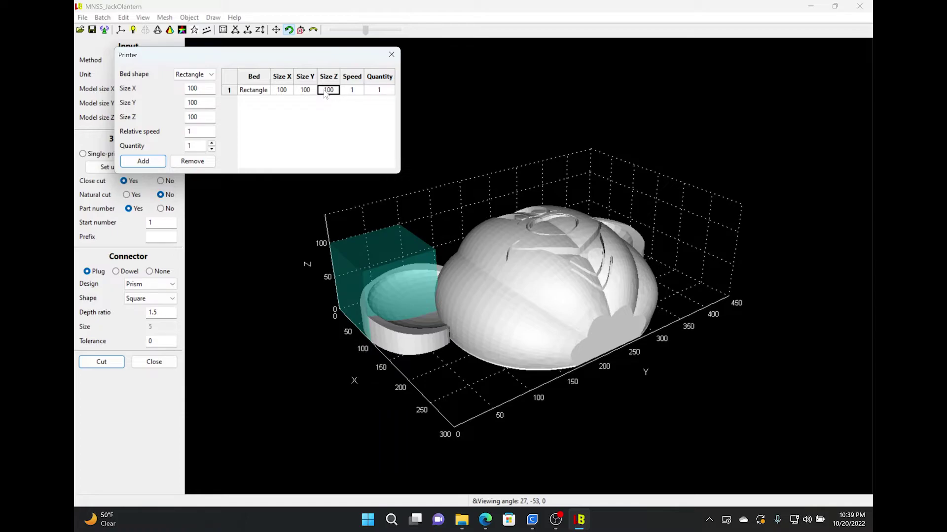
pyautogui.click(556, 520)
pyautogui.click(391, 55)
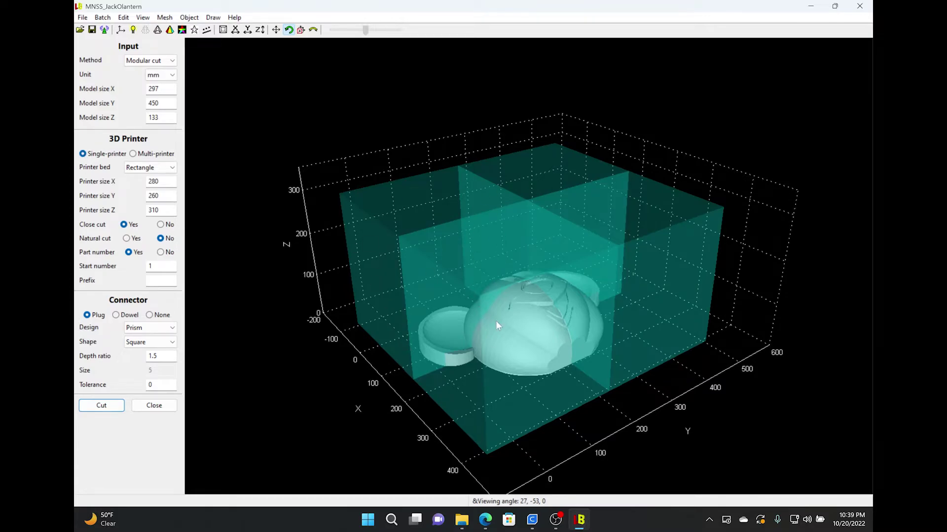
# Run the modular cut and export the parts to a new folder named Test in Downloads.
pyautogui.click(109, 409)
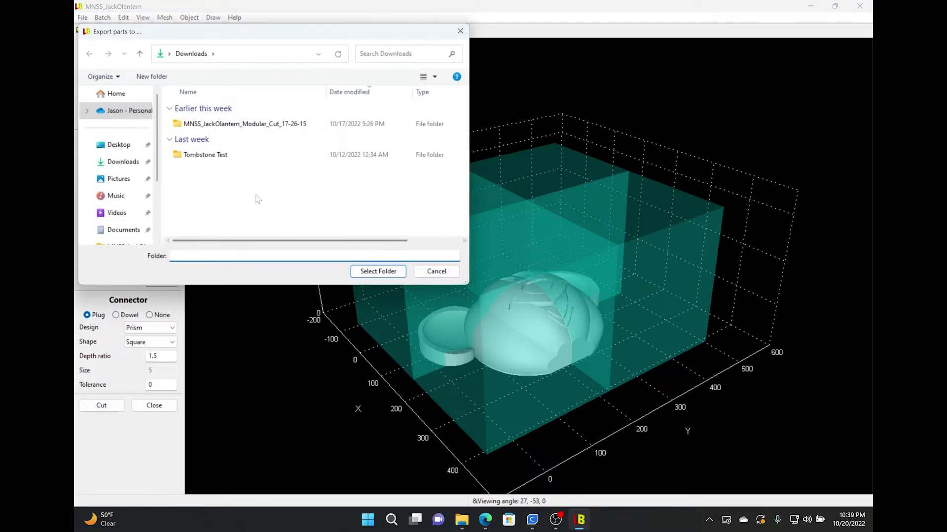
pyautogui.write('TEST')
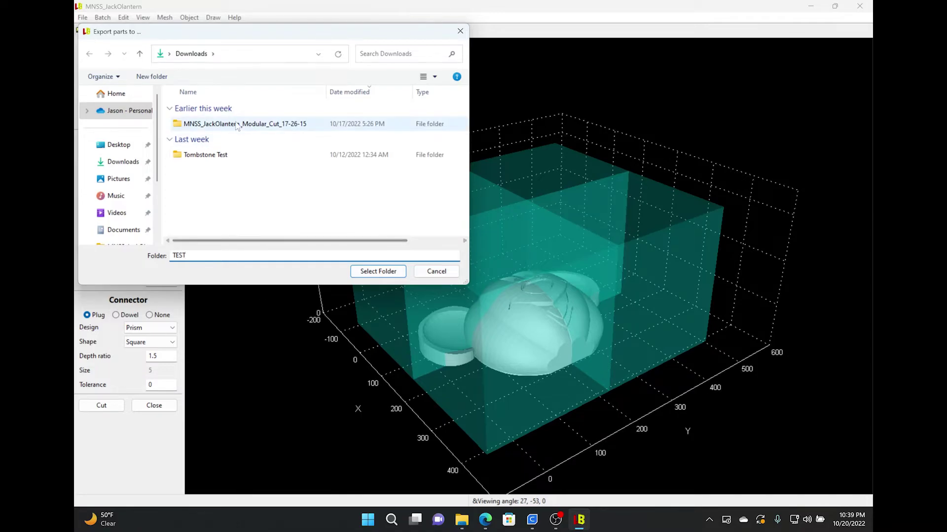
pyautogui.click(158, 82)
pyautogui.write('Test')
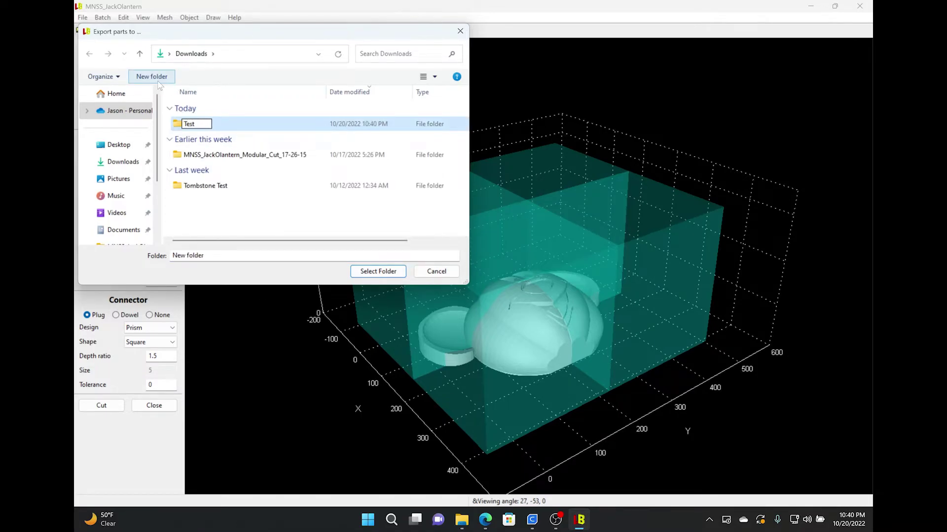
pyautogui.press('Return')
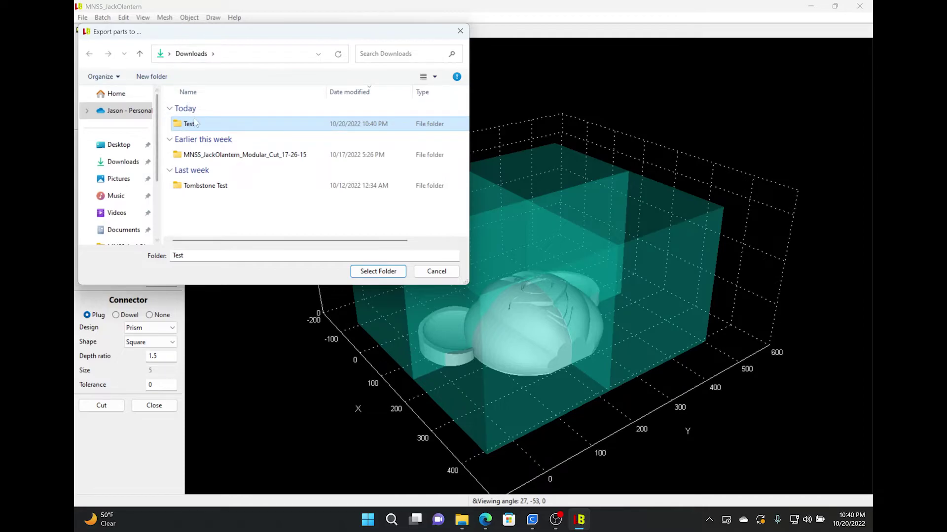
pyautogui.doubleClick(276, 124)
pyautogui.click(377, 273)
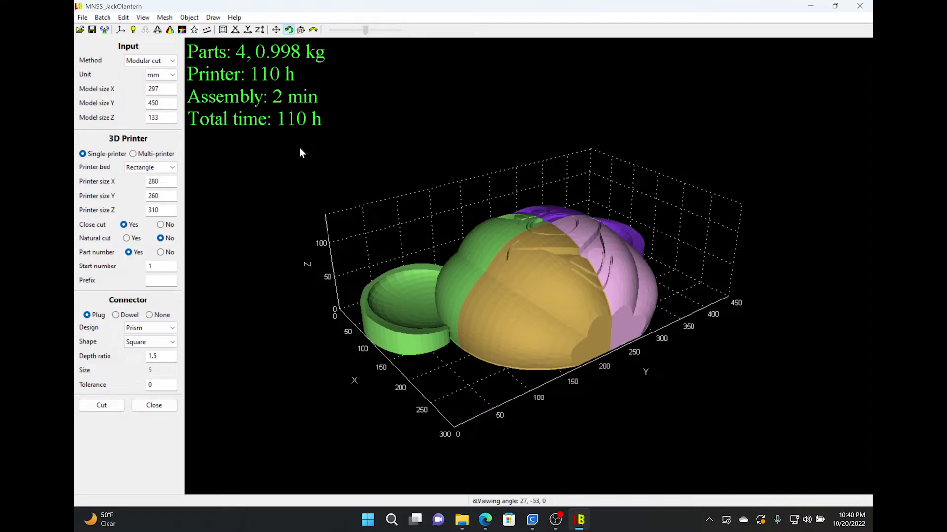
pyautogui.moveTo(555, 519)
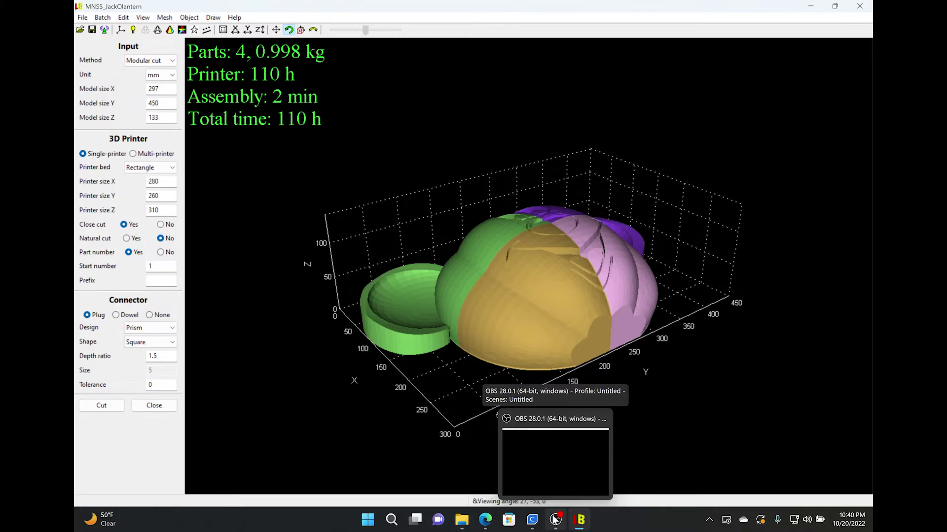
pyautogui.click(555, 520)
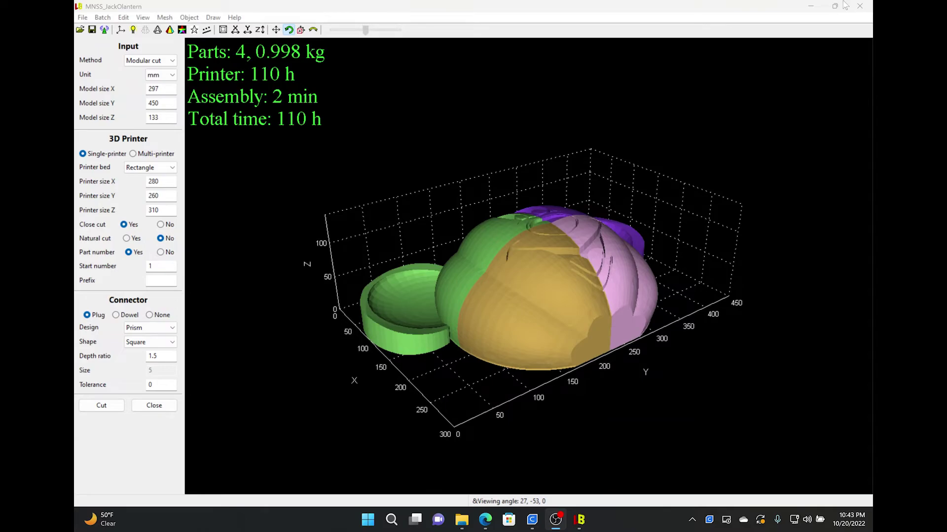
# Switch to File Explorer, open the MNSS_JackOlantern_Modular_Cut_22-40-06 folder inside Test and select the files Part_1 through Part_4.
pyautogui.click(815, 8)
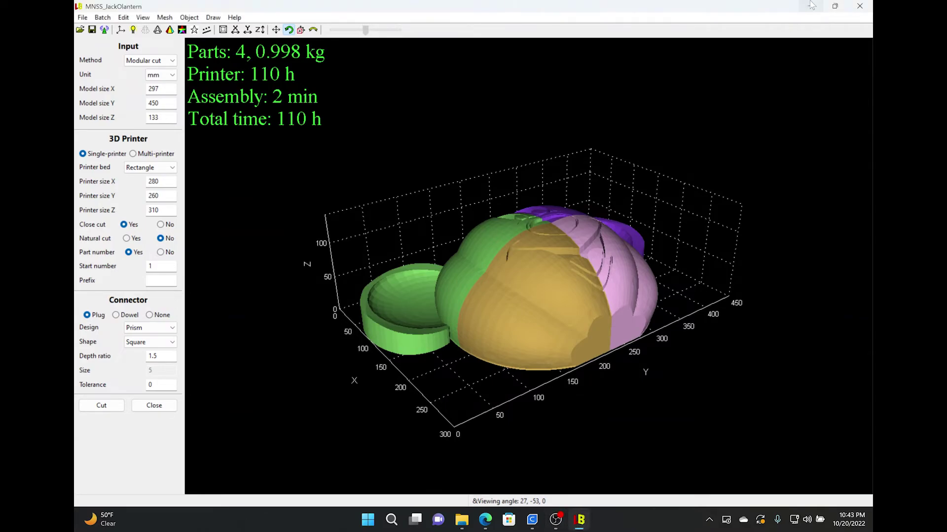
pyautogui.click(810, 6)
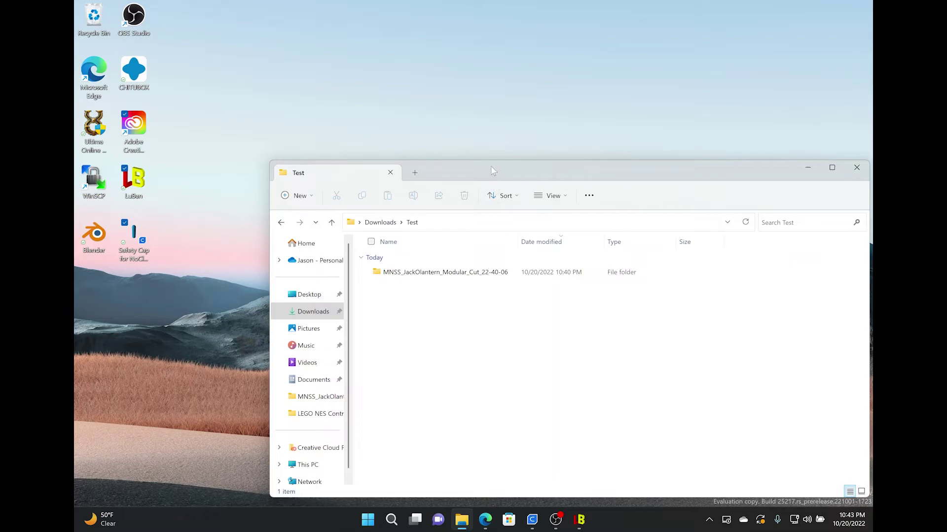
pyautogui.doubleClick(493, 171)
pyautogui.doubleClick(230, 109)
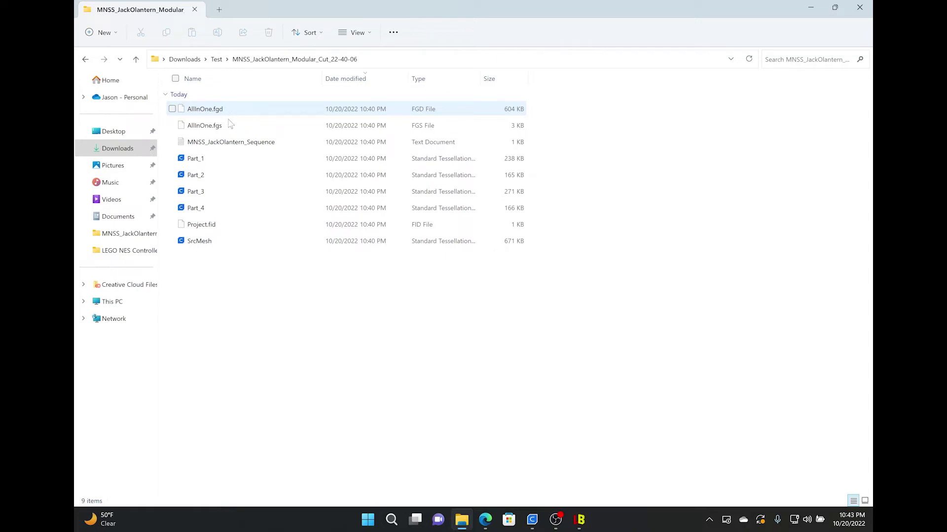
pyautogui.moveTo(574, 156); pyautogui.dragTo(323, 220)
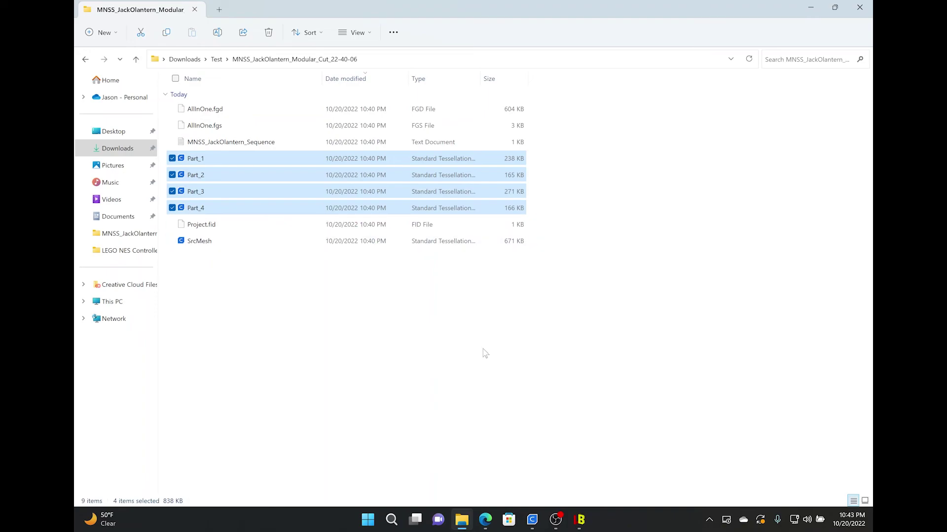
# Switch back to LuBan to view the modular-cut jack-o'-lantern model.
pyautogui.click(580, 521)
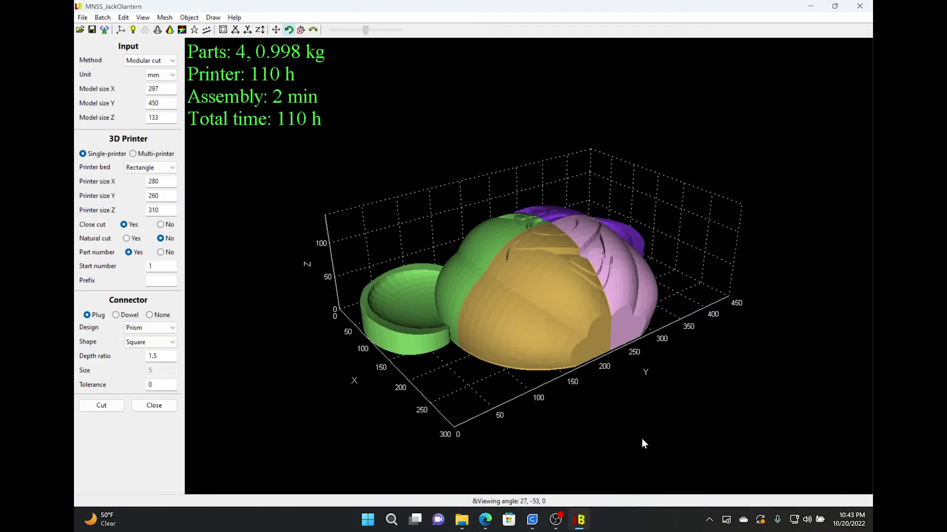
pyautogui.click(579, 522)
pyautogui.click(560, 525)
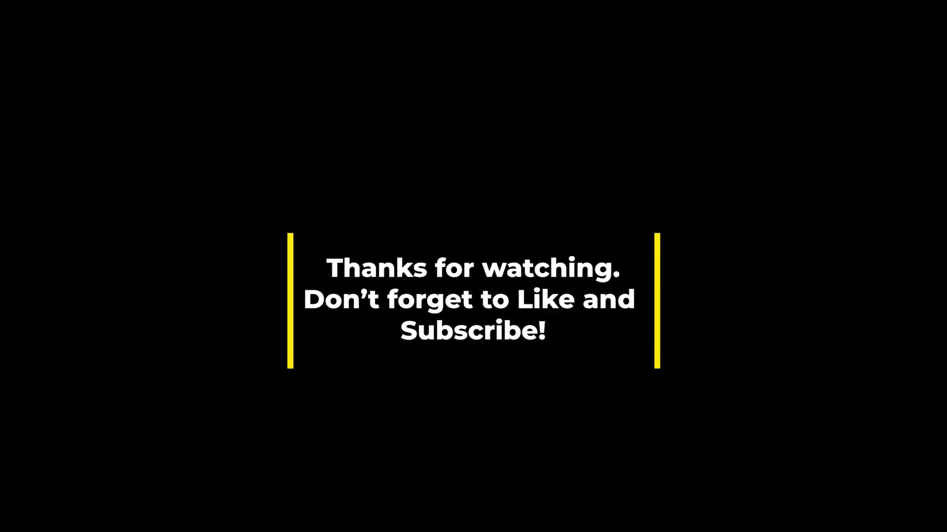